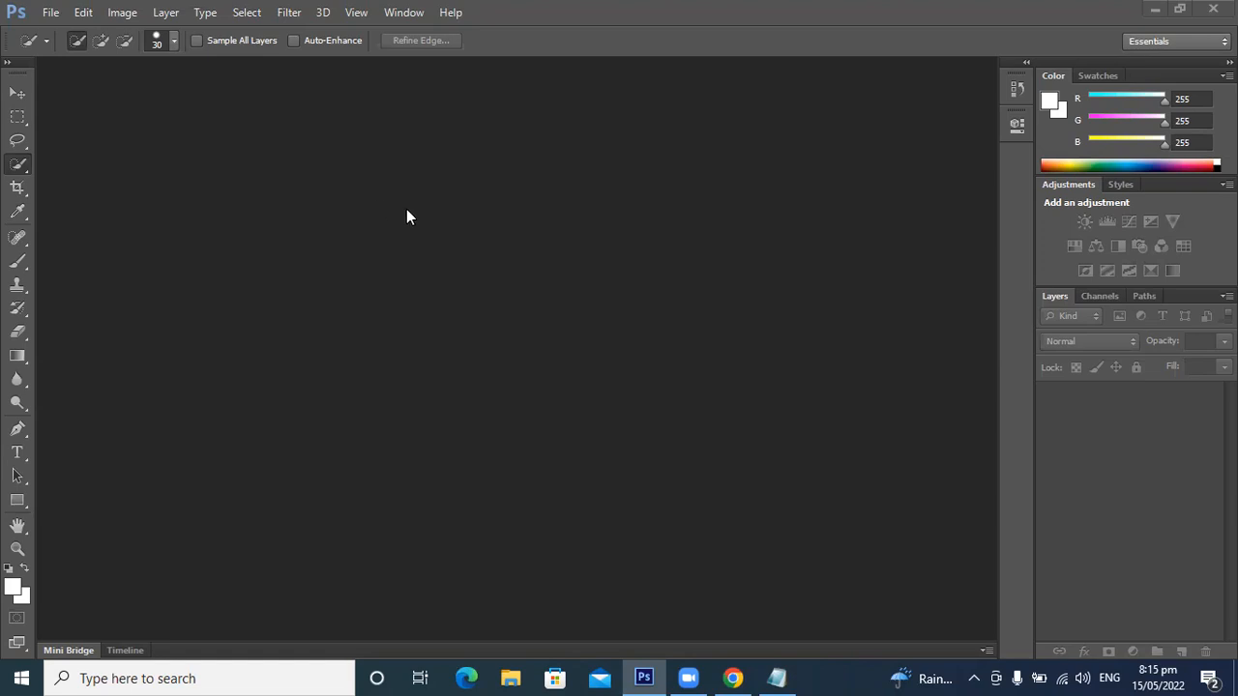
# Step: Open the keyboard and mouse photo whose name starts with 71TLQjN3CjL from the Desktop
pyautogui.hotkey('ctrl', 'o')
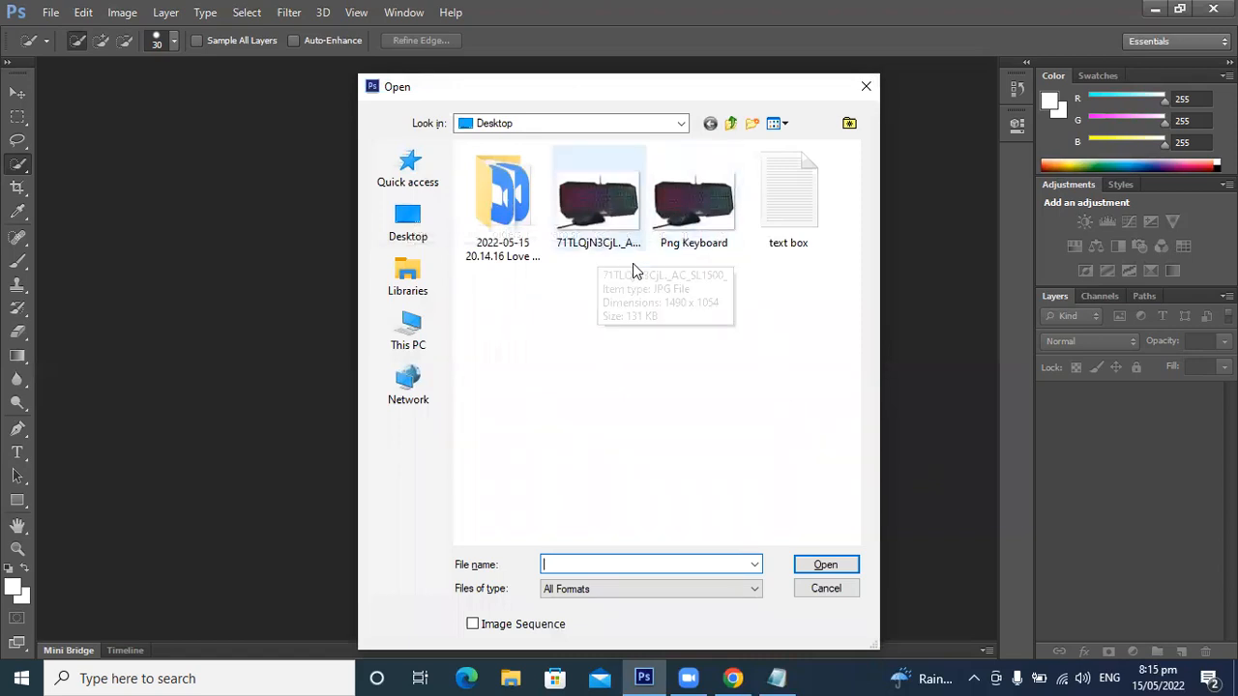
pyautogui.doubleClick(596, 223)
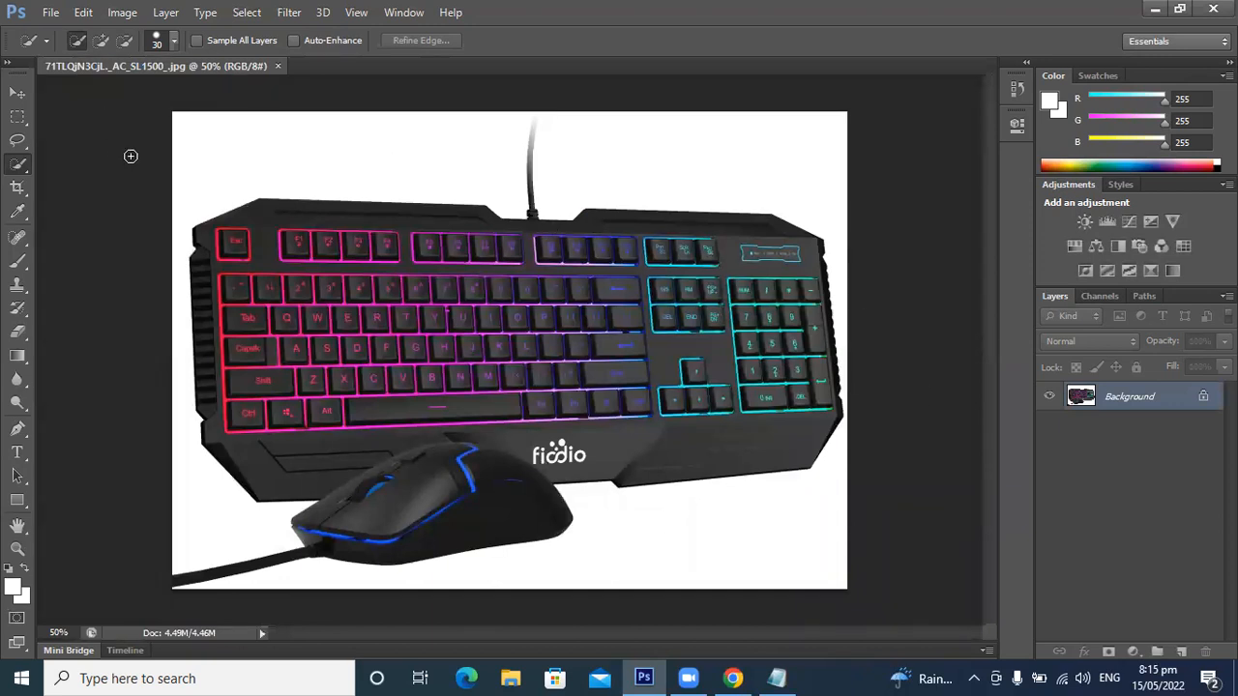
# Step: Set a custom size for the Crop tool with a width of 1500 pixels and a height of 1500 pixels
pyautogui.press('c')
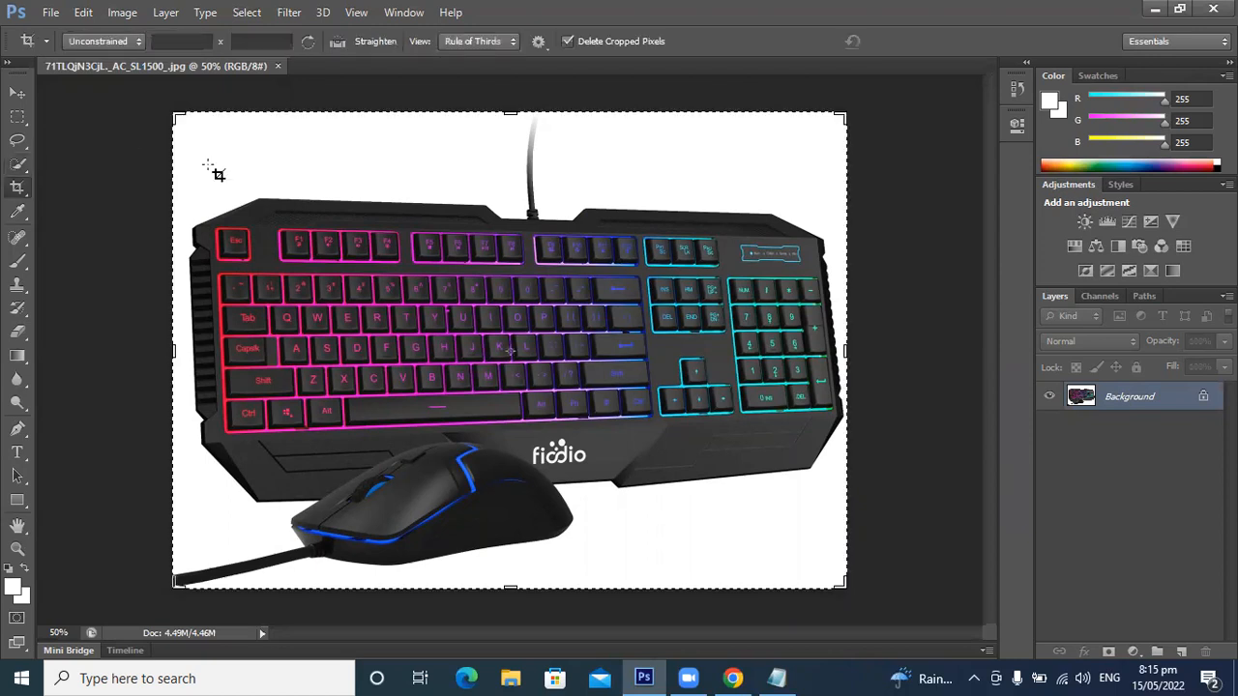
pyautogui.click(114, 44)
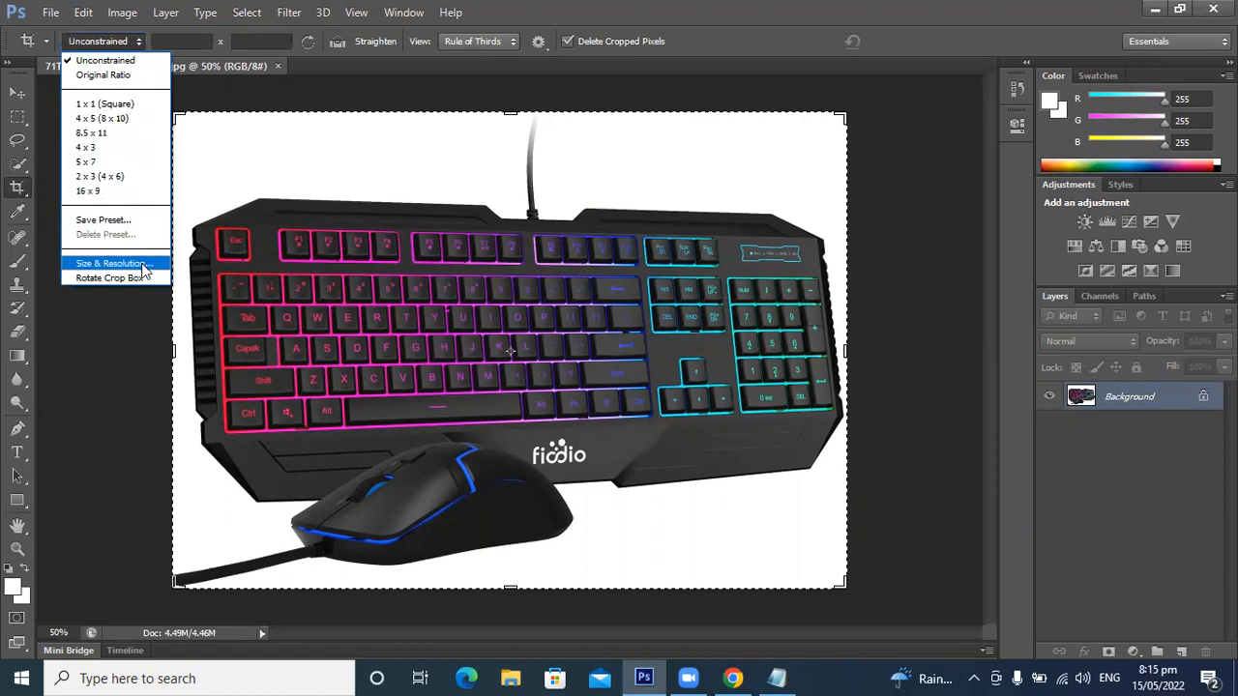
pyautogui.click(110, 266)
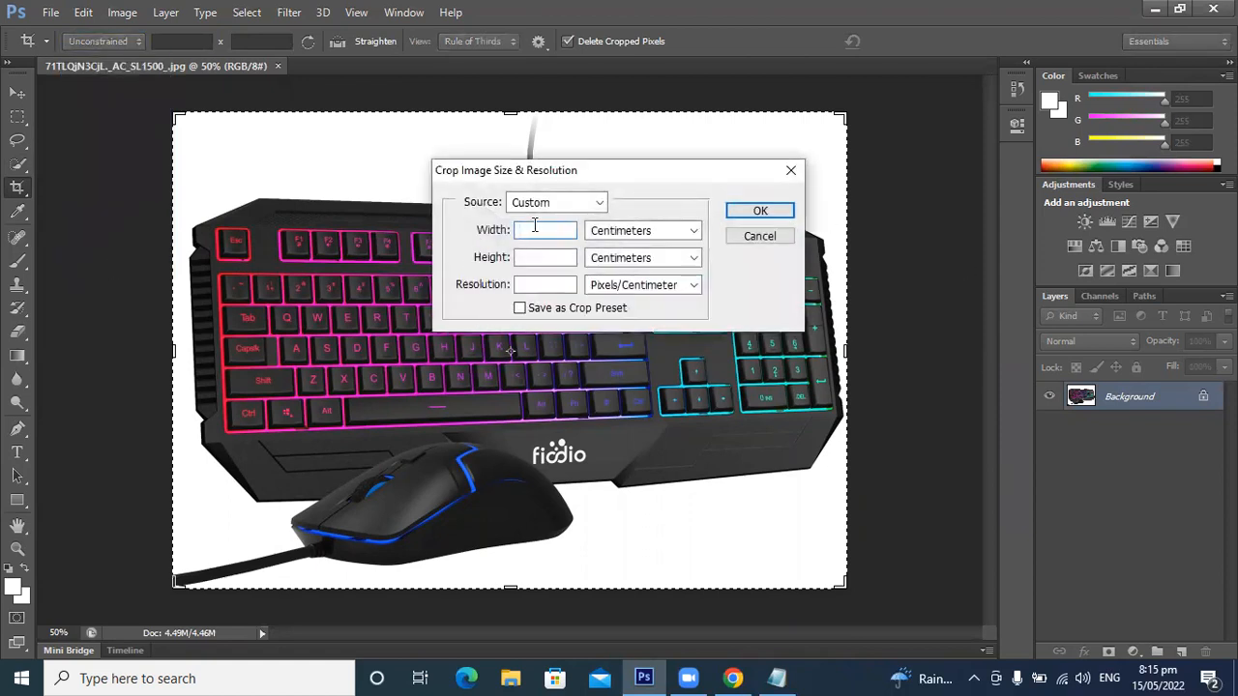
pyautogui.write('1500')
pyautogui.click(675, 234)
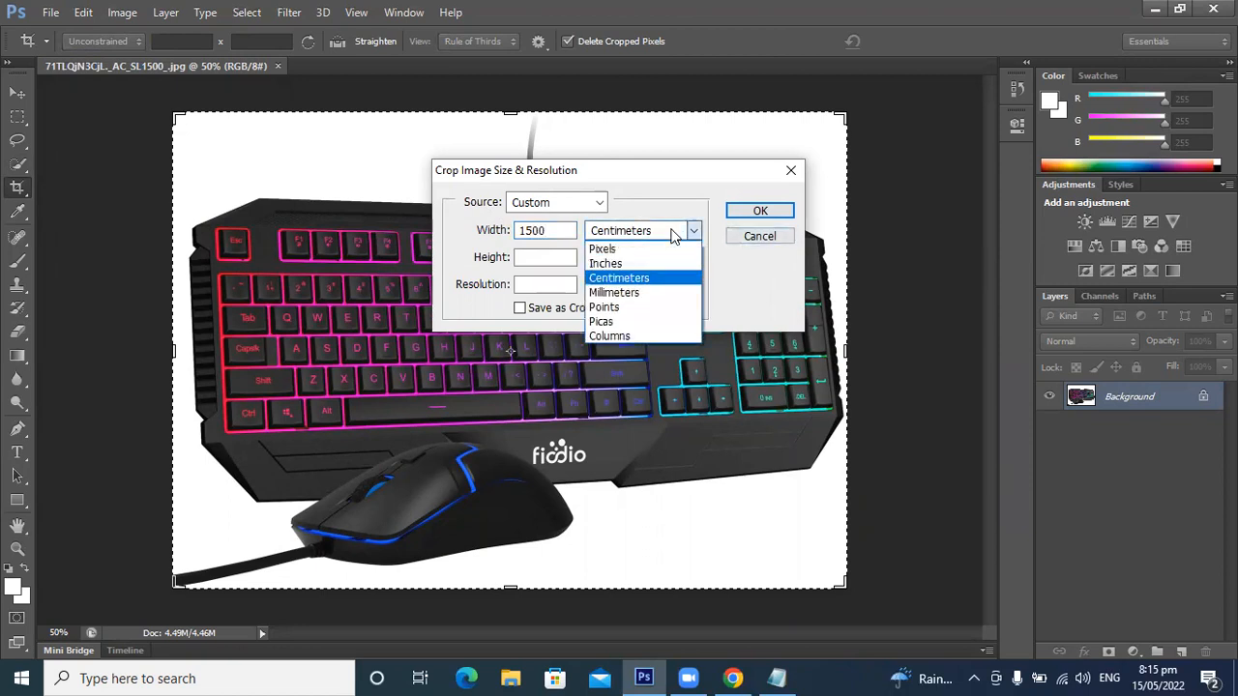
pyautogui.click(604, 249)
pyautogui.click(544, 256)
pyautogui.write('1500')
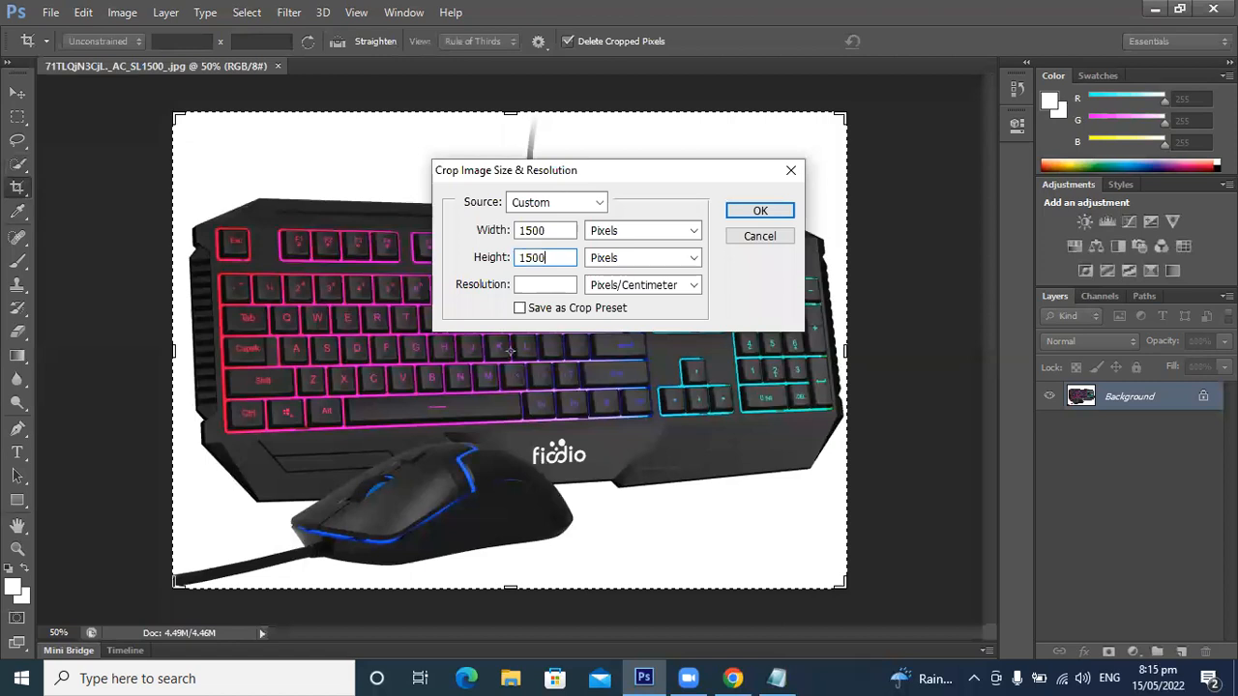
# Step: Set the crop resolution to 72 pixels/centimeter and save the settings as a crop preset under the suggested name
pyautogui.click(553, 283)
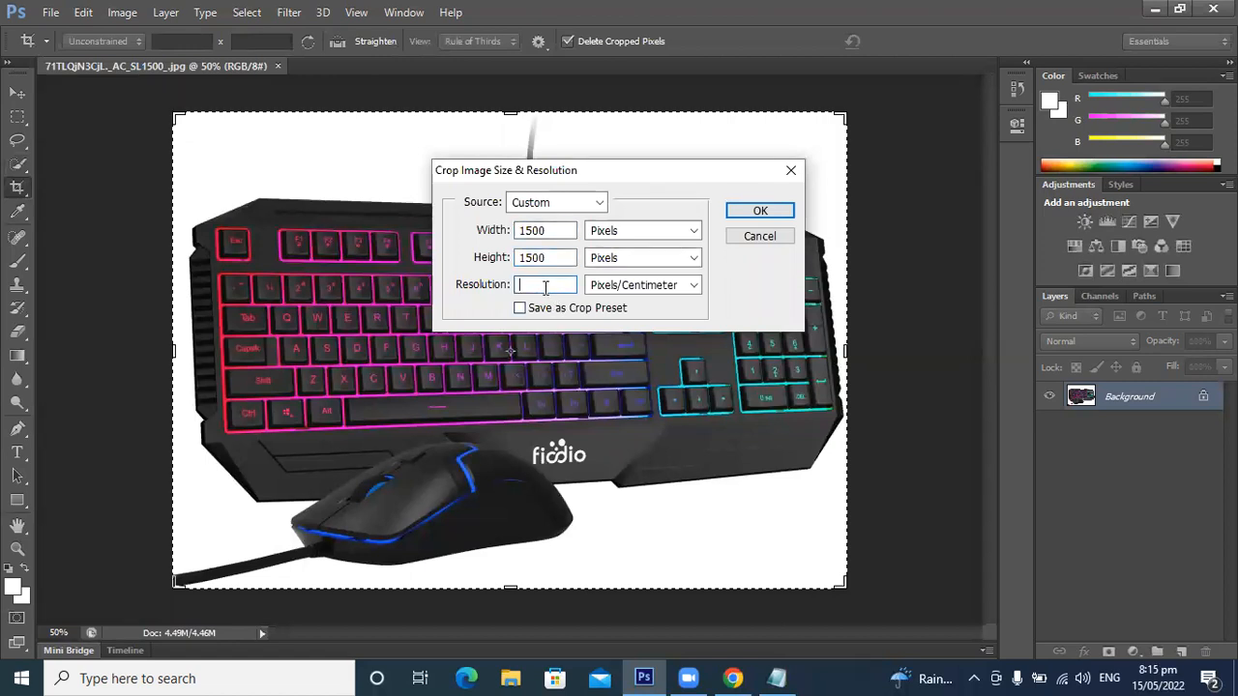
pyautogui.write('72')
pyautogui.click(548, 311)
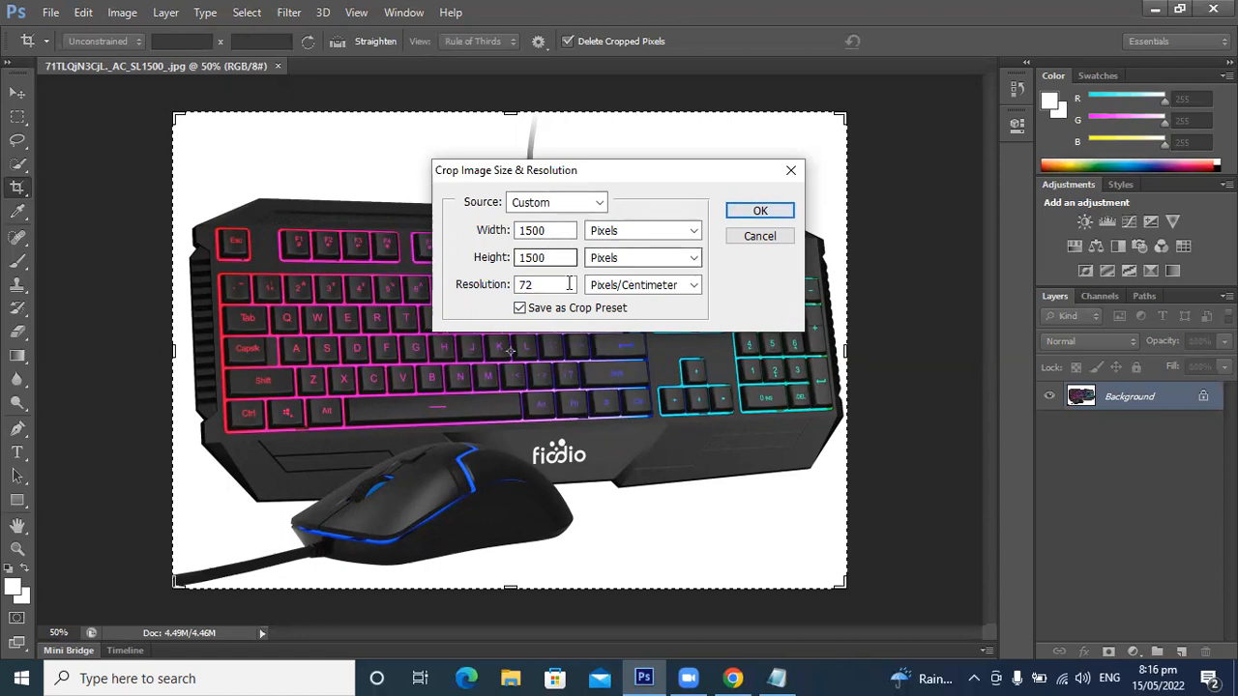
pyautogui.click(761, 213)
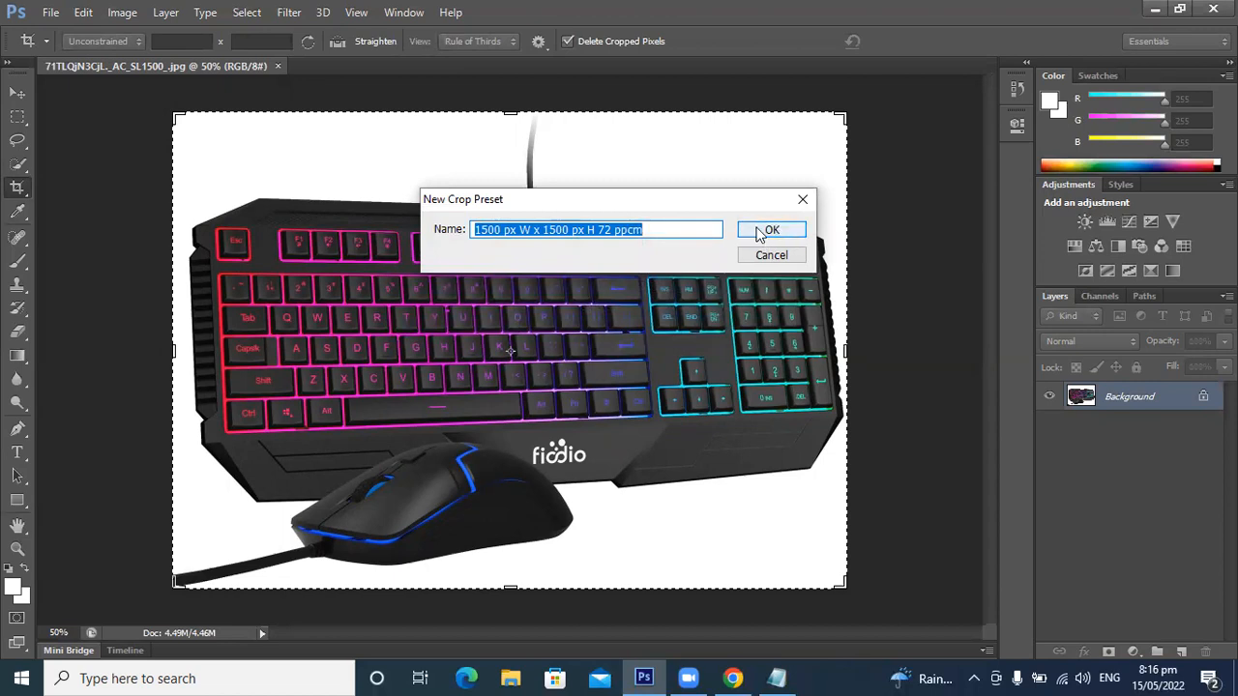
pyautogui.click(771, 231)
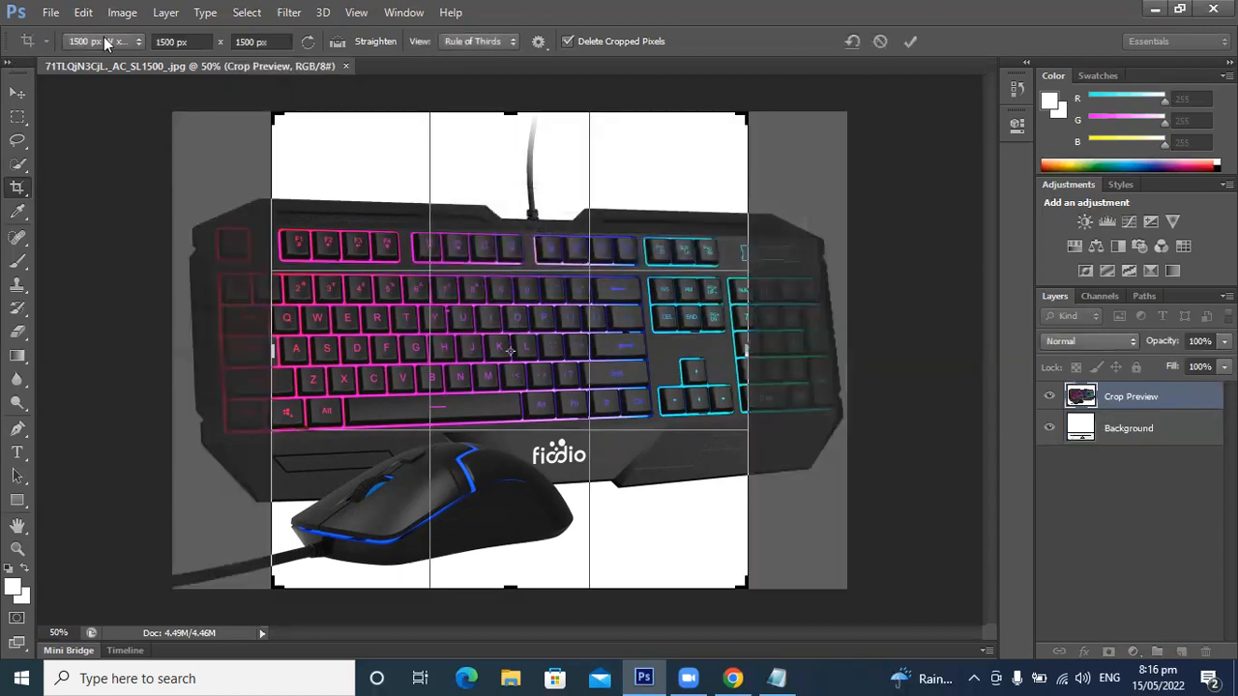
# Step: Resize the 1500 x 1500 px crop frame to enclose the whole keyboard and mouse, and apply the crop
pyautogui.click(107, 42)
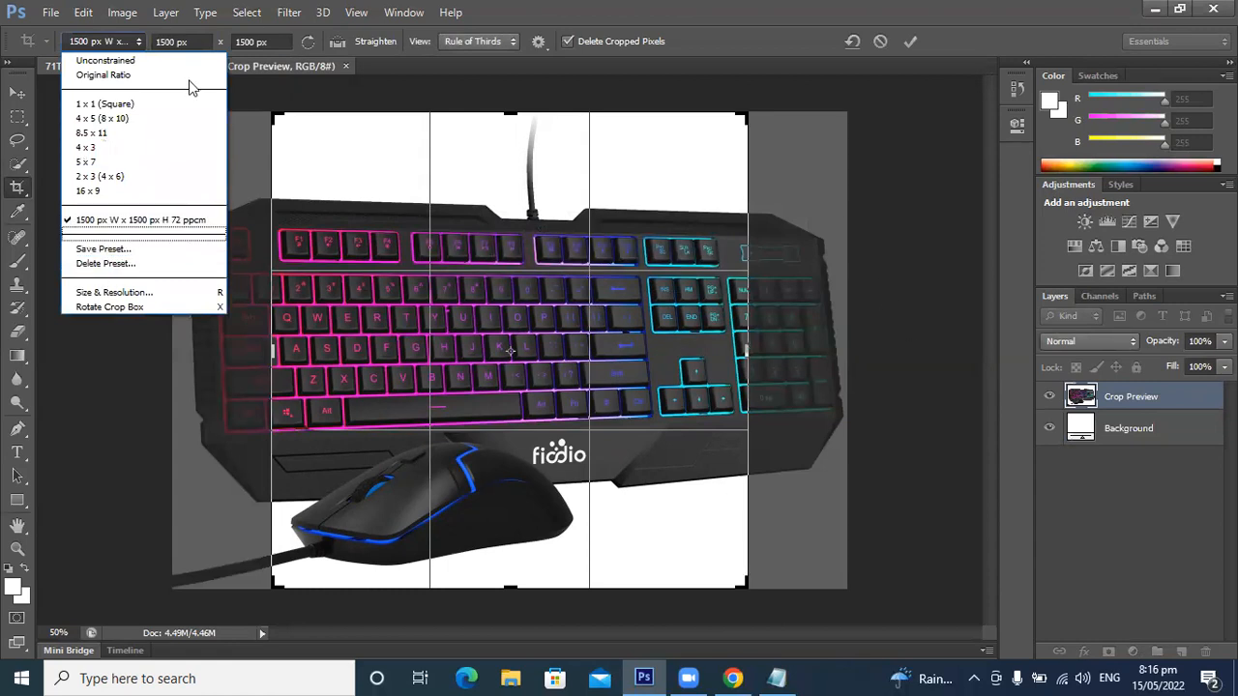
pyautogui.click(718, 36)
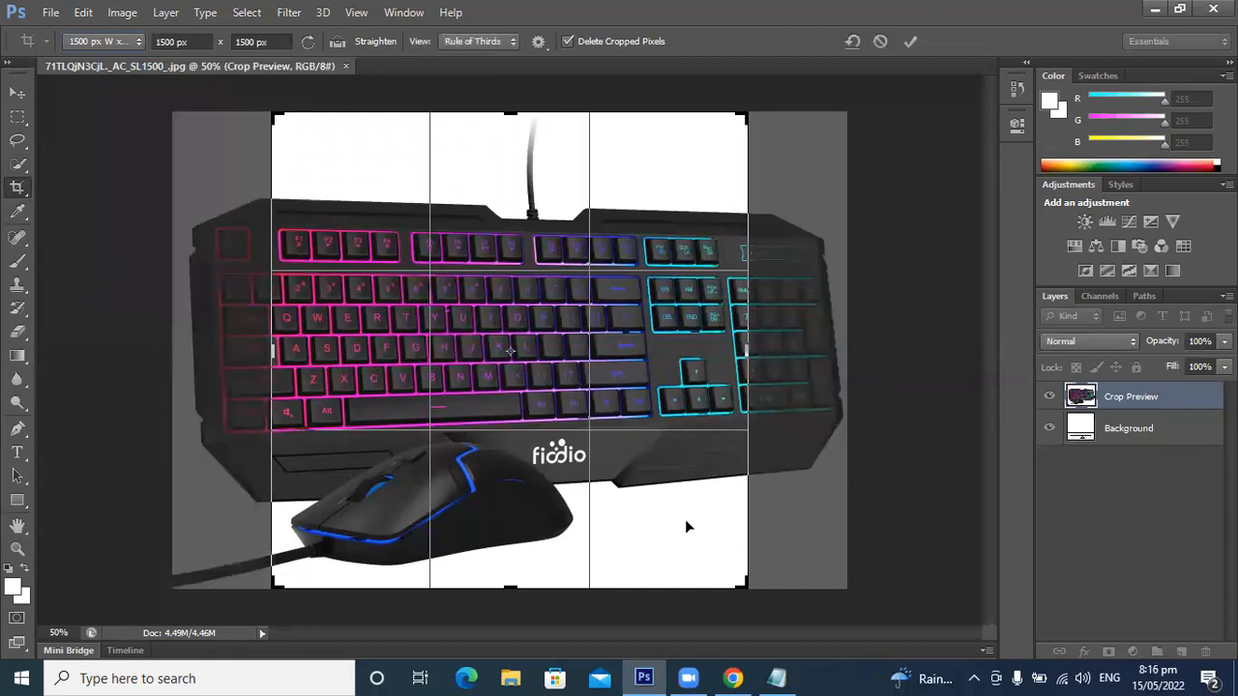
pyautogui.moveTo(748, 588); pyautogui.dragTo(727, 573)
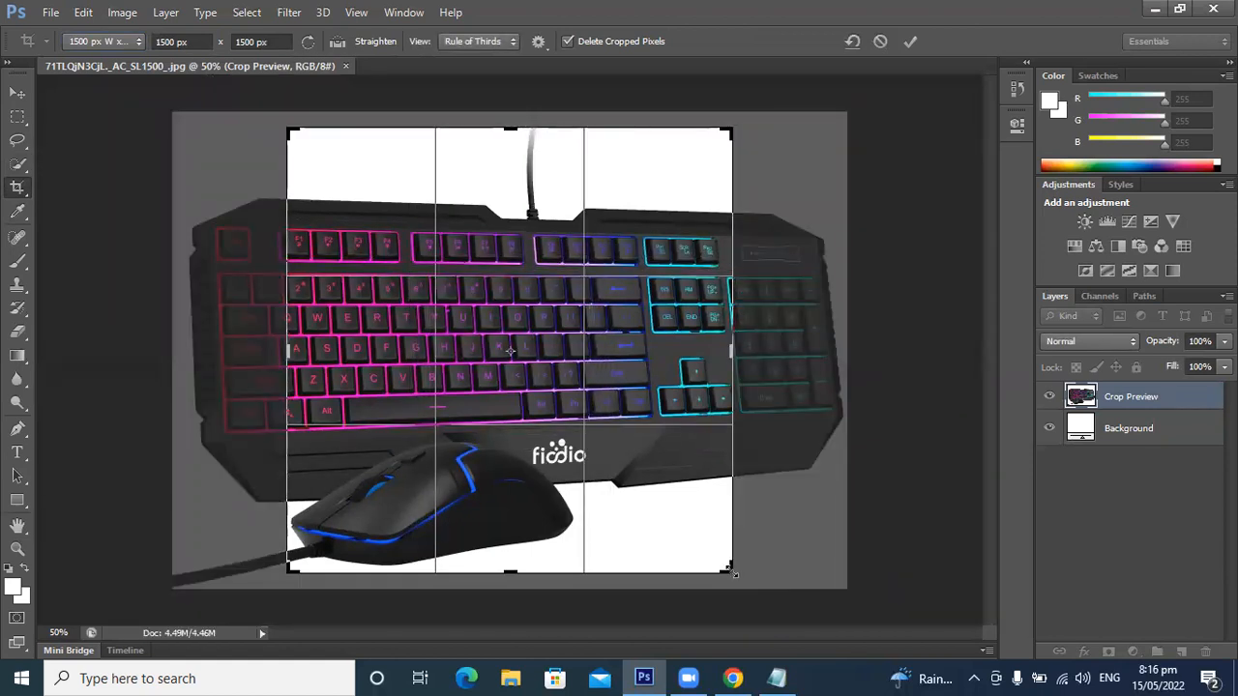
pyautogui.moveTo(732, 572); pyautogui.dragTo(737, 574)
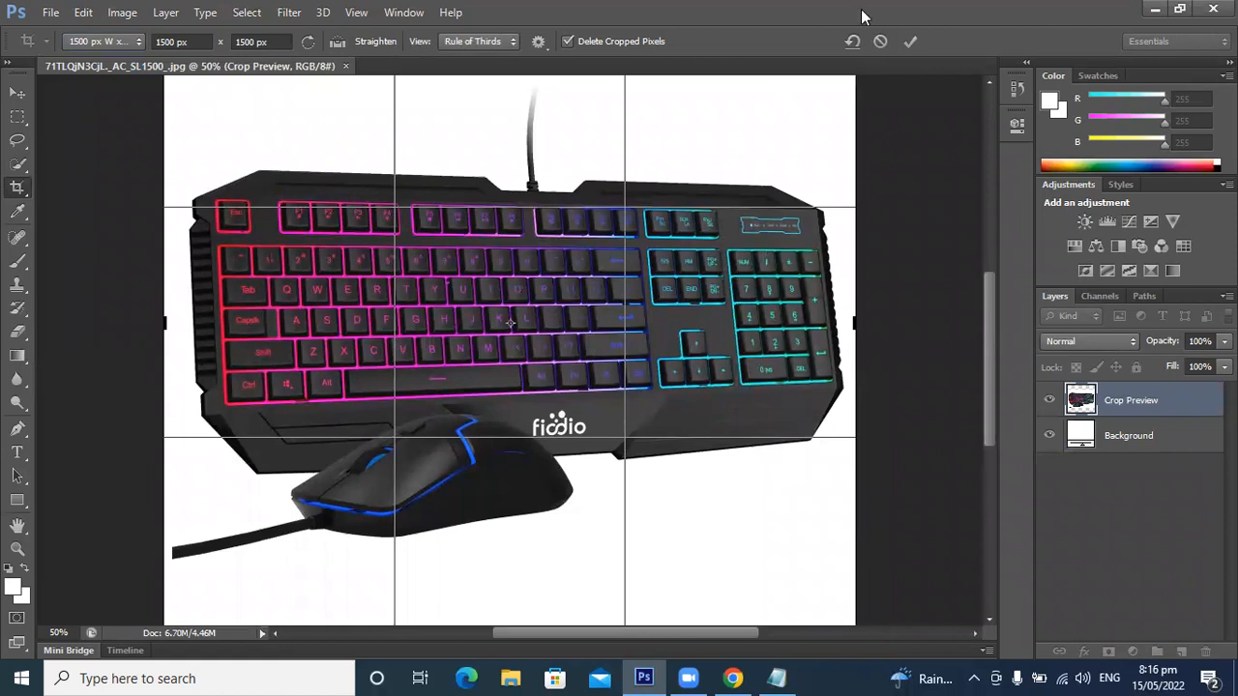
pyautogui.click(910, 42)
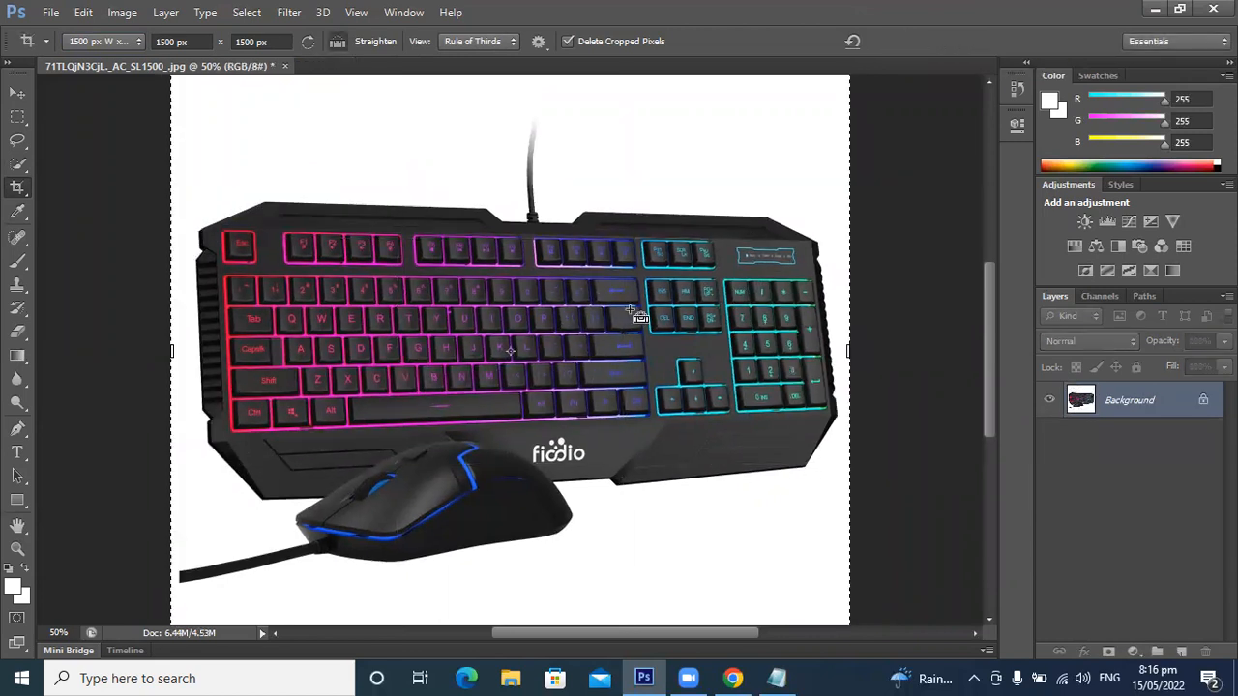
# Step: Undo the square crop and switch from the Crop tool to the Move tool
pyautogui.hotkey('ctrl', '-')
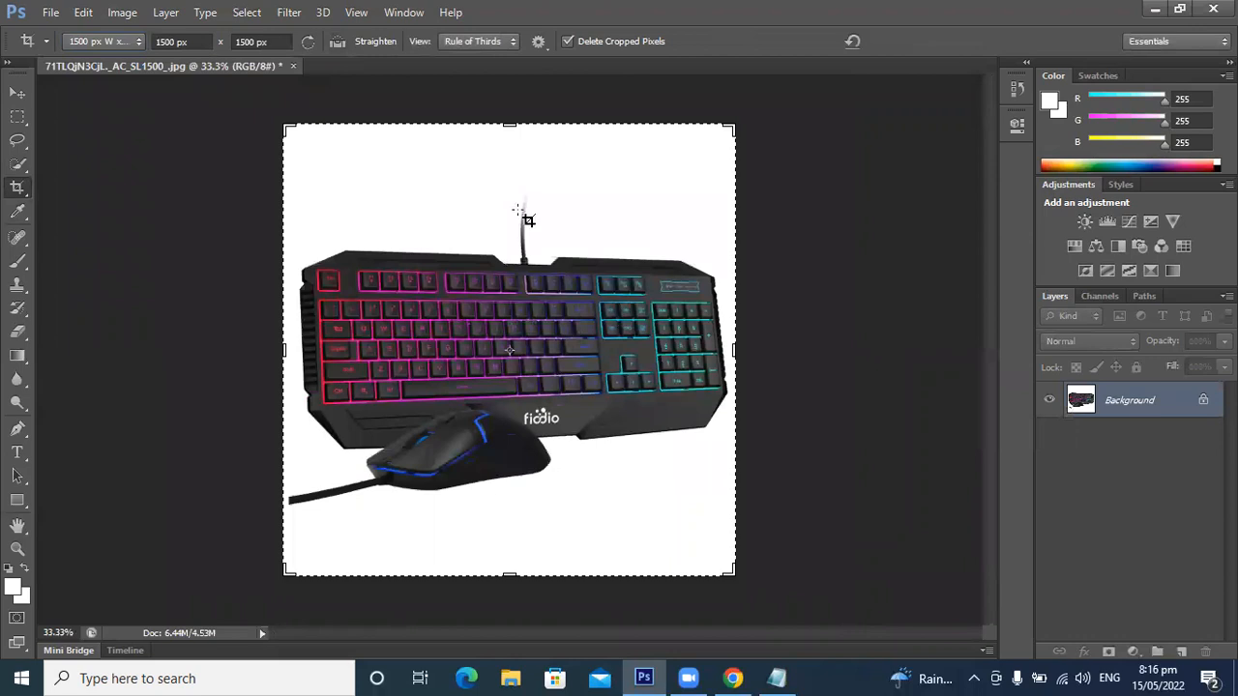
pyautogui.press('ctrl')
pyautogui.hotkey('ctrl', 'z')
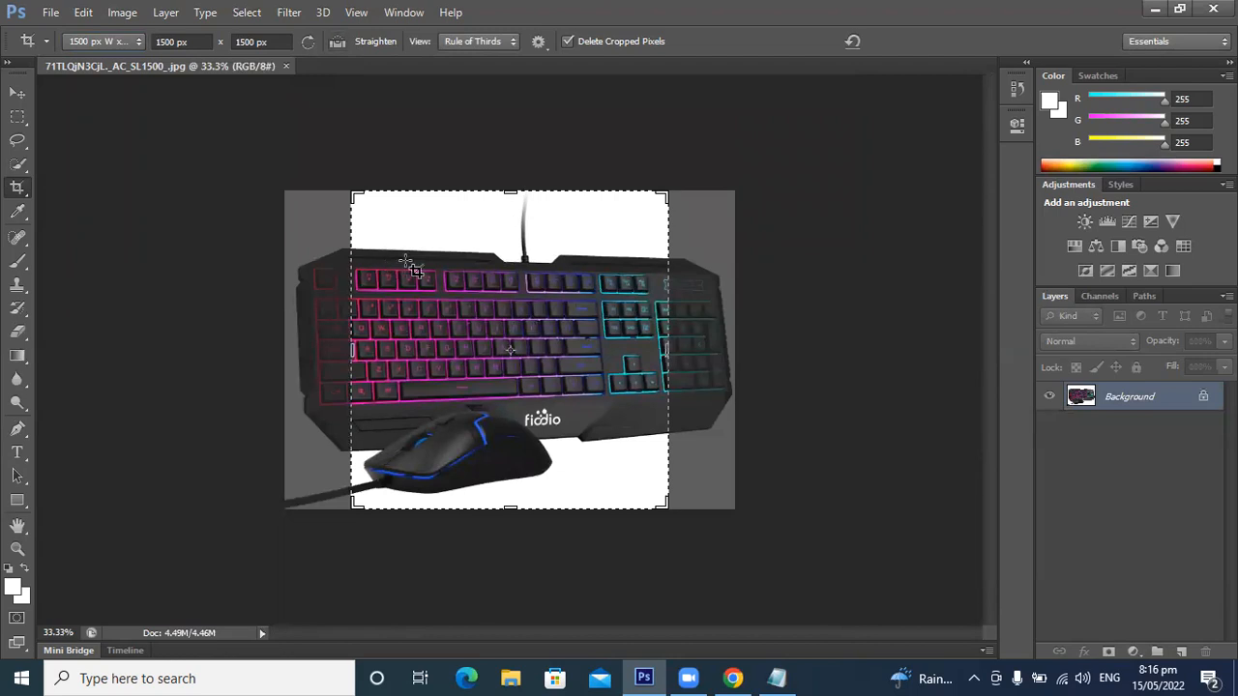
pyautogui.click(17, 93)
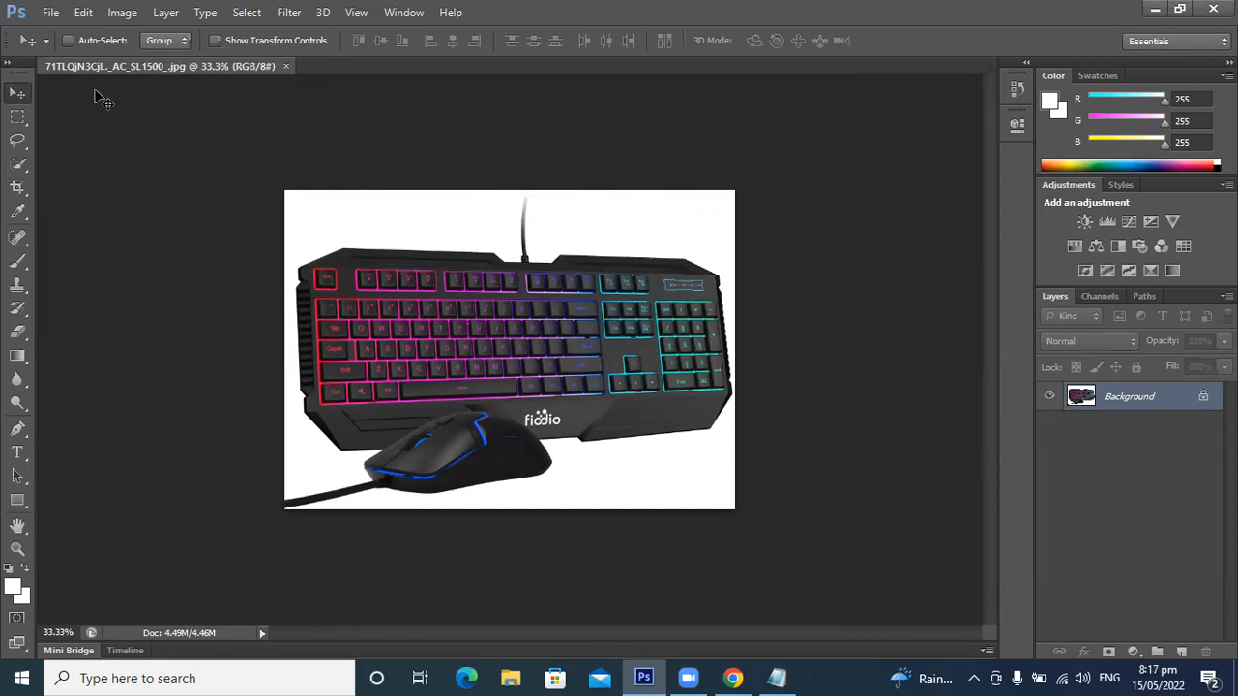
# Step: Crop the photo with the 1500 px W x 1500 px H 72 ppcm preset, enlarging the frame to the photo's full width
pyautogui.press('c')
pyautogui.click(109, 42)
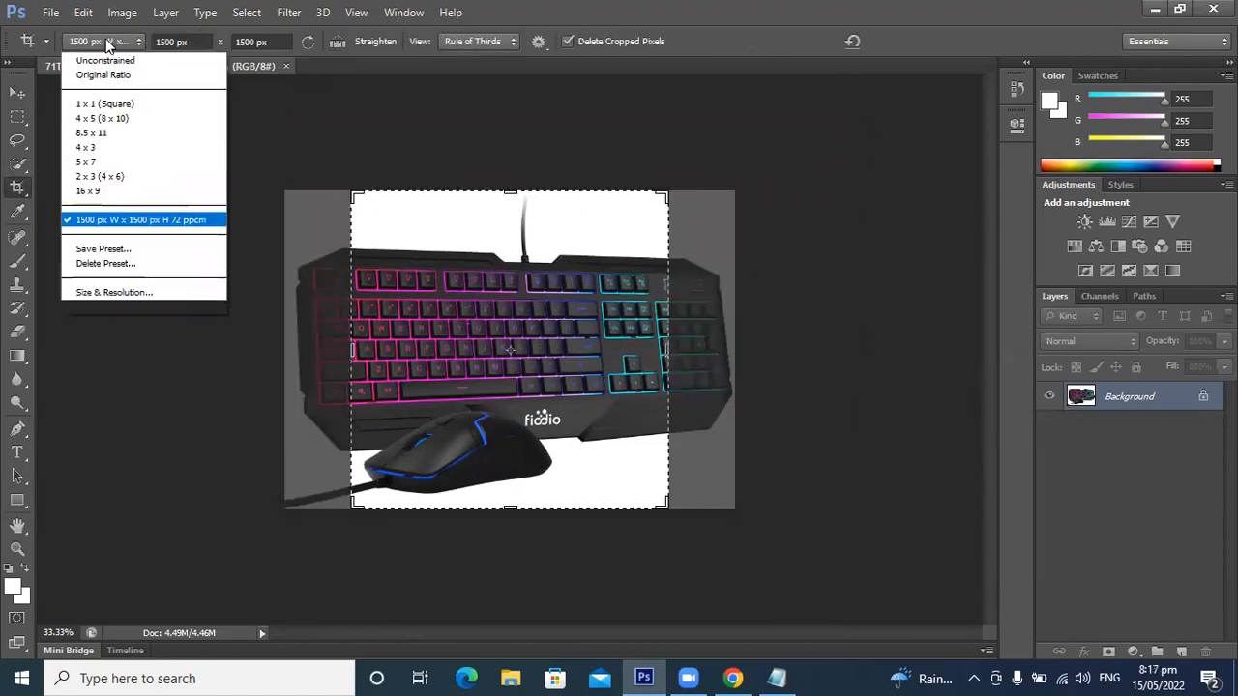
pyautogui.click(665, 504)
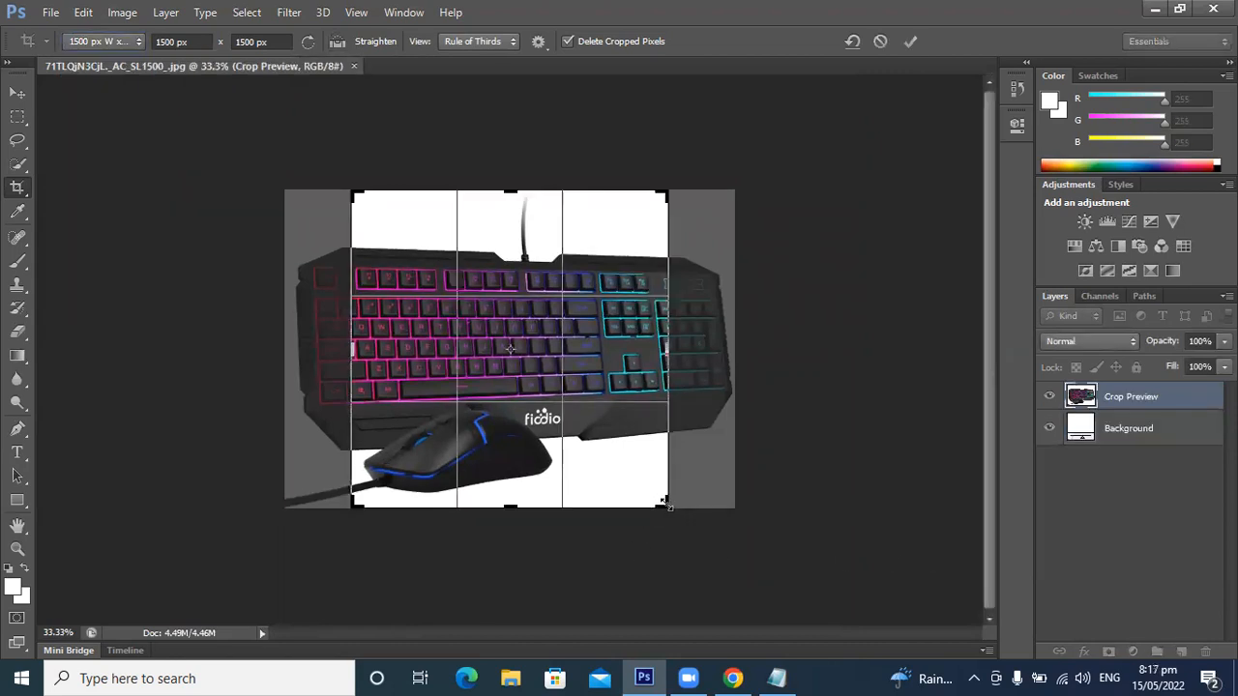
pyautogui.moveTo(667, 504); pyautogui.dragTo(733, 575)
pyautogui.press('Return')
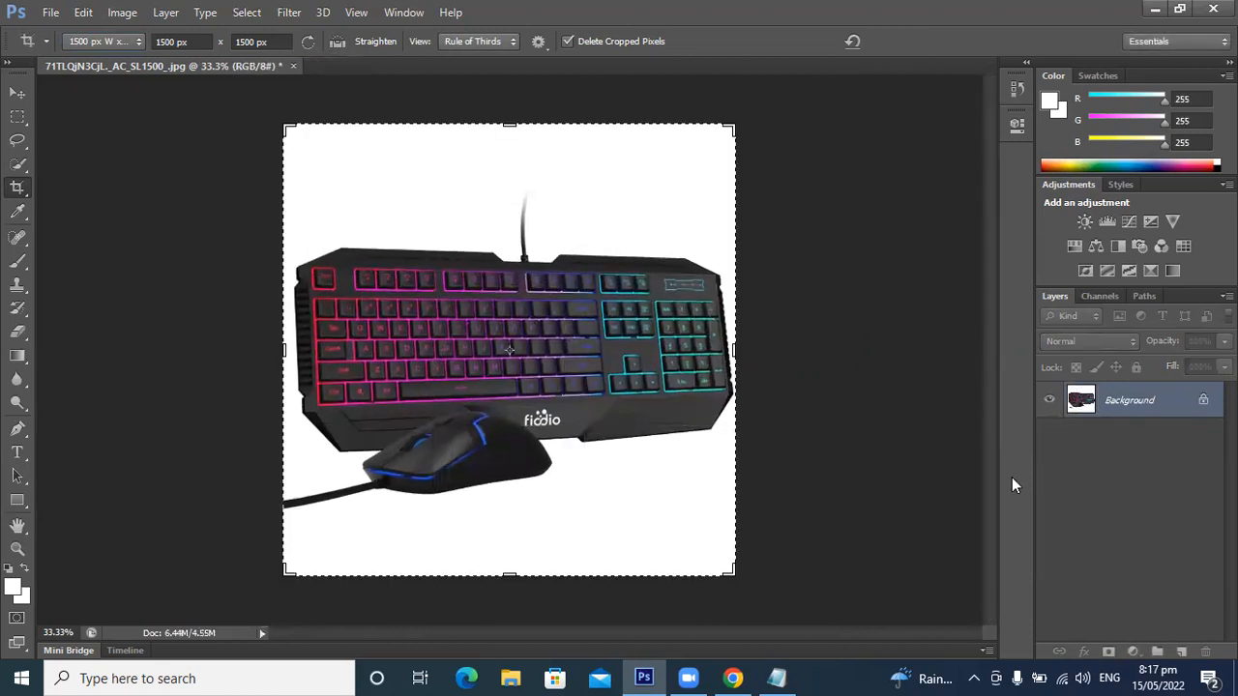
# Step: Change the crop ratio to Unconstrained and widen the crop frame beyond both sides of the photo
pyautogui.click(81, 41)
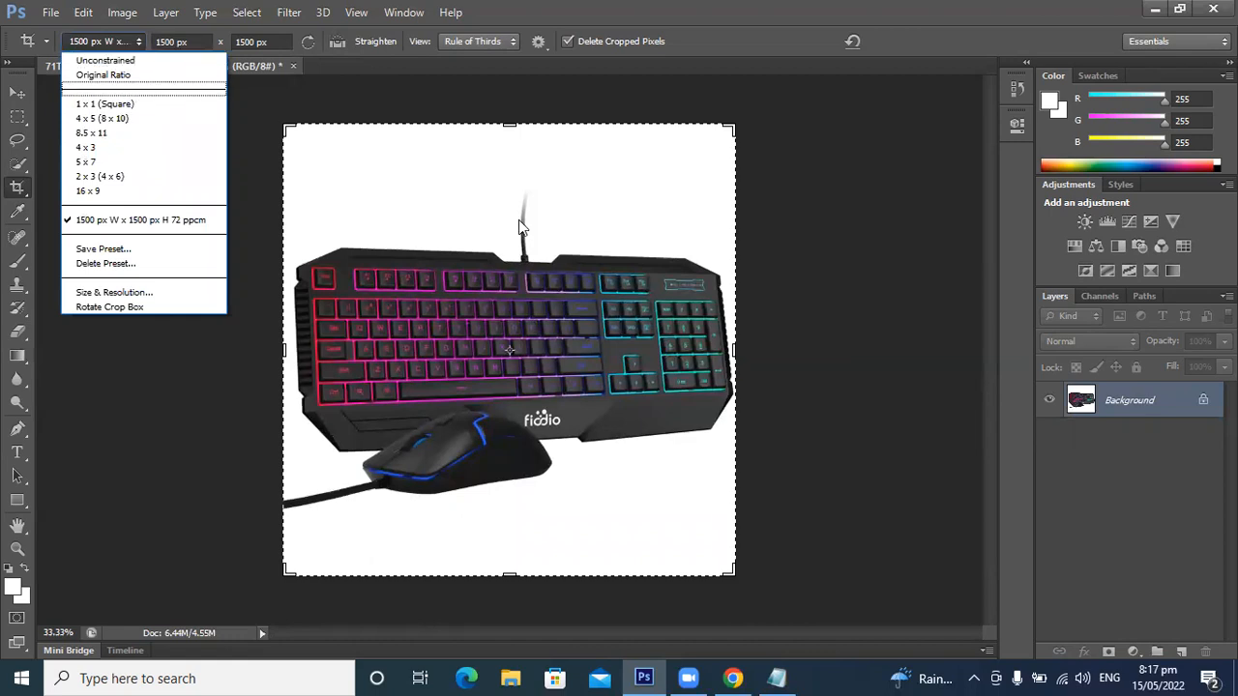
pyautogui.click(139, 63)
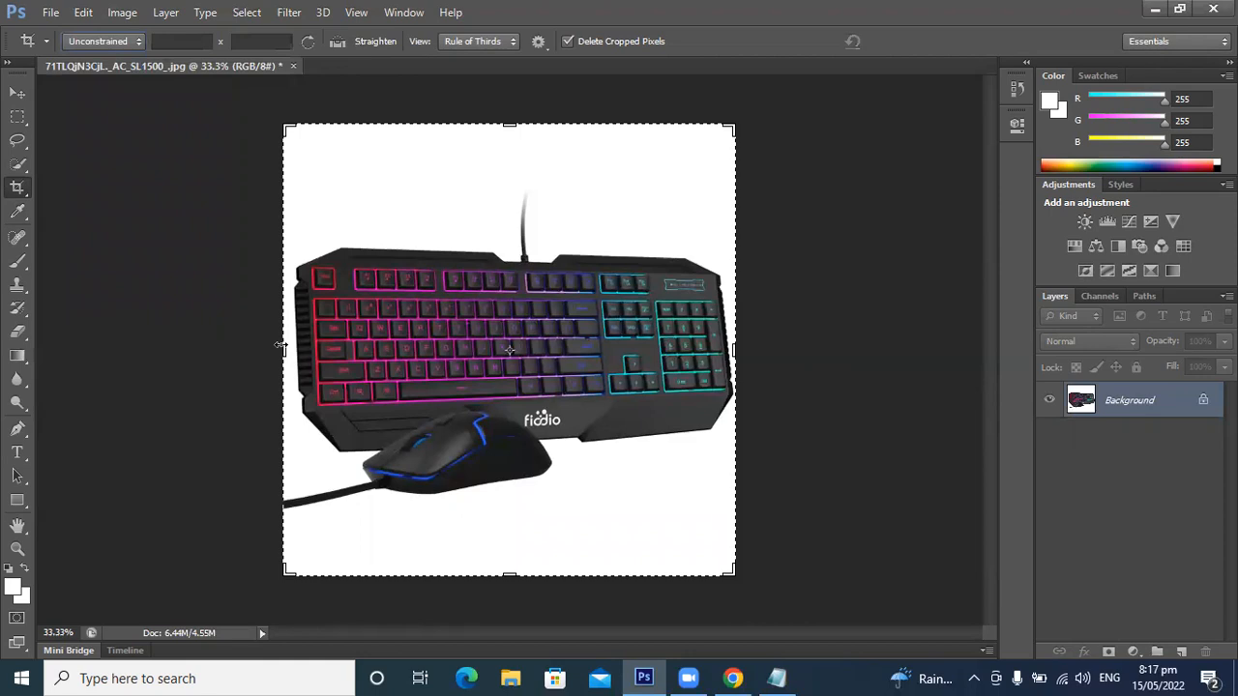
pyautogui.moveTo(282, 346); pyautogui.dragTo(193, 316)
pyautogui.moveTo(821, 349); pyautogui.dragTo(908, 349)
# Step: Pull the crop frame's upper and lower edges in close to the keyboard and mouse, and narrow its width to about 28.75 cm
pyautogui.moveTo(510, 126); pyautogui.dragTo(510, 228)
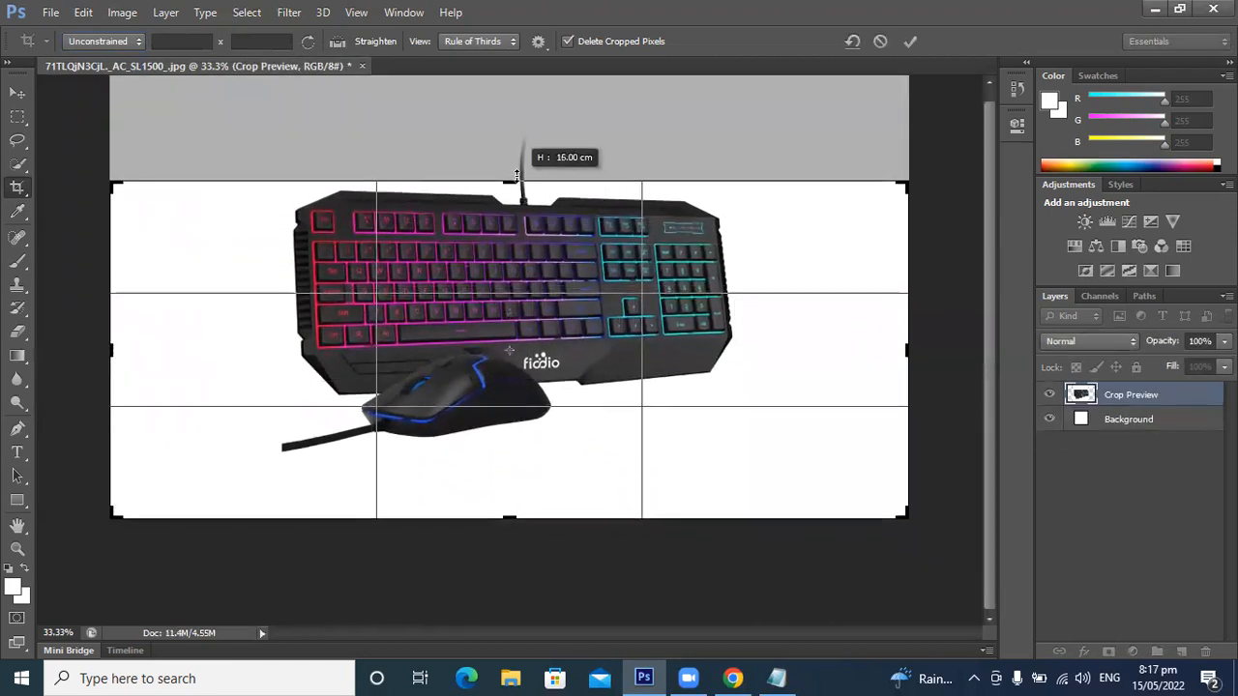
pyautogui.moveTo(512, 523); pyautogui.dragTo(509, 495)
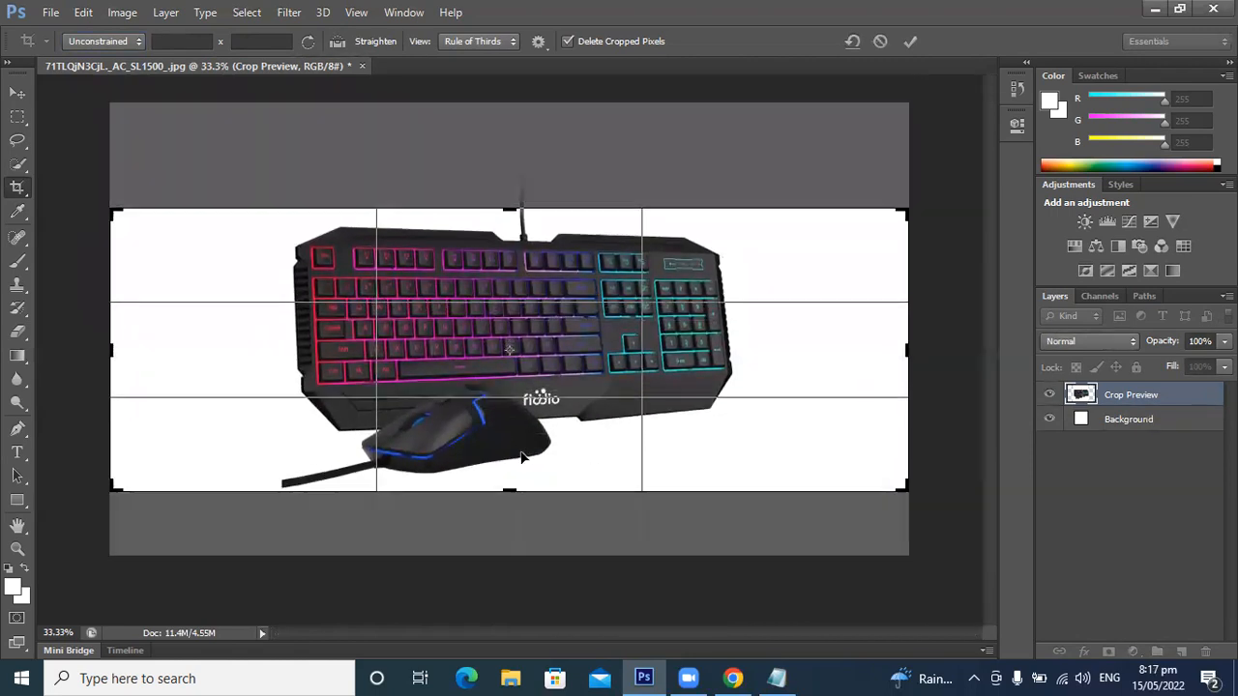
pyautogui.moveTo(110, 348); pyautogui.dragTo(155, 348)
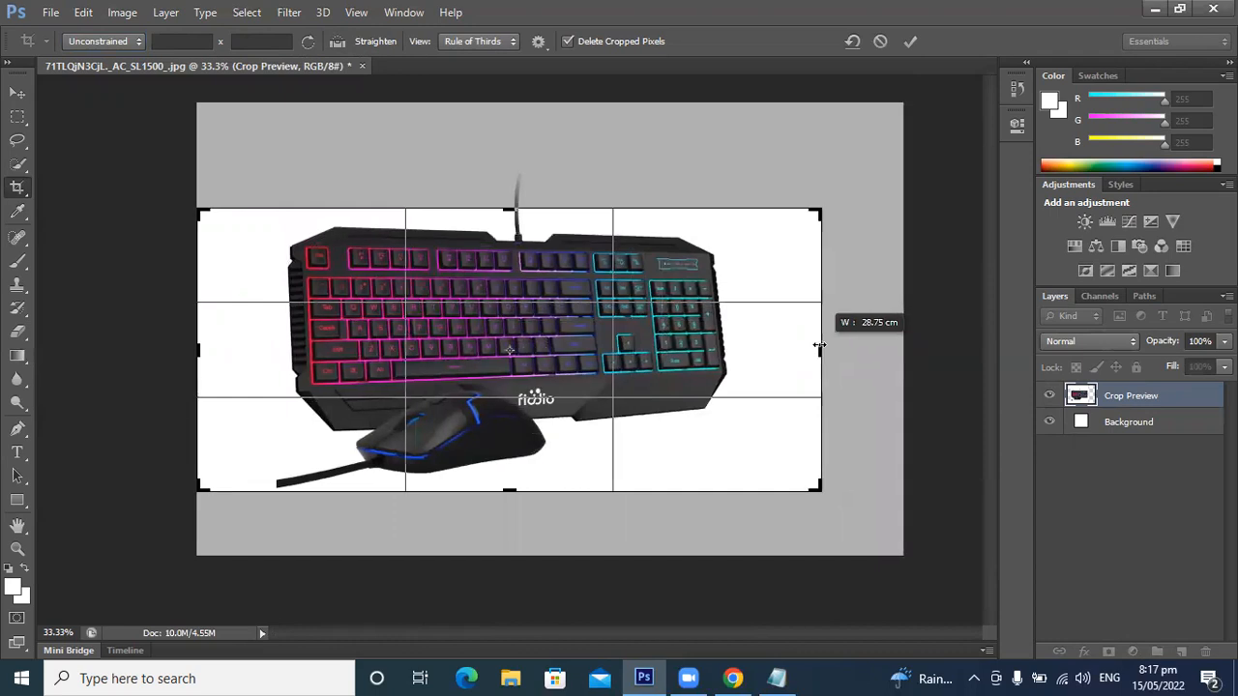
pyautogui.moveTo(819, 346); pyautogui.dragTo(820, 346)
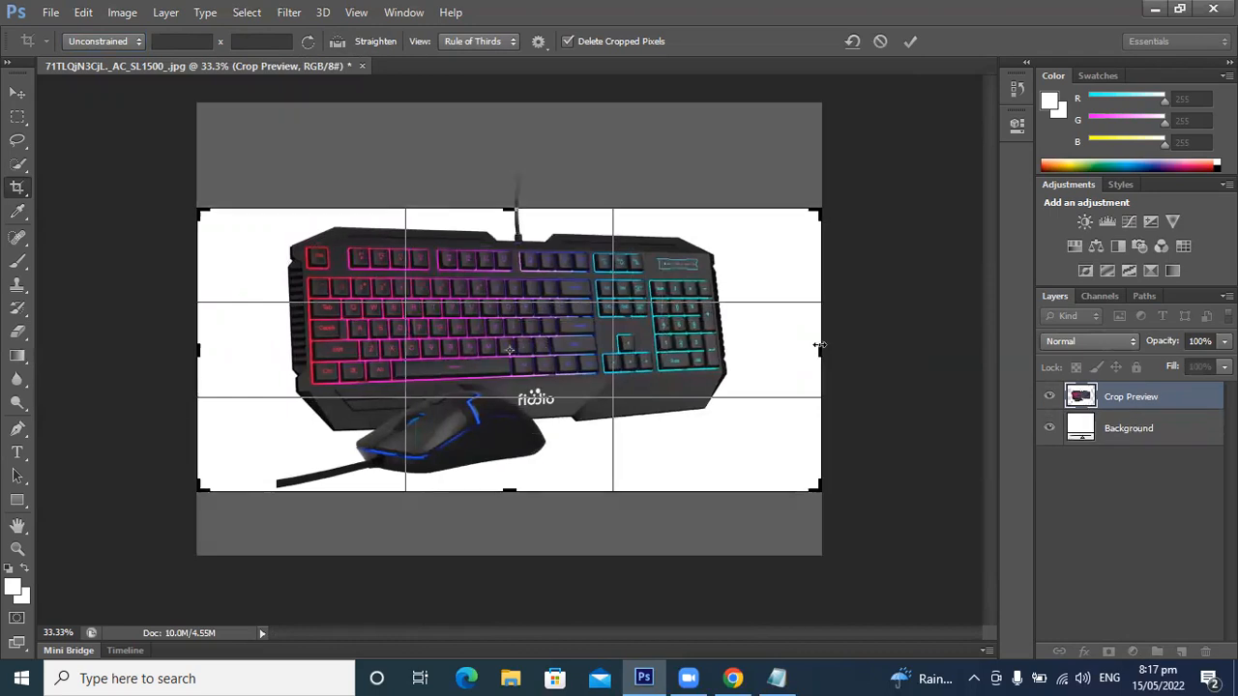
pyautogui.click(657, 668)
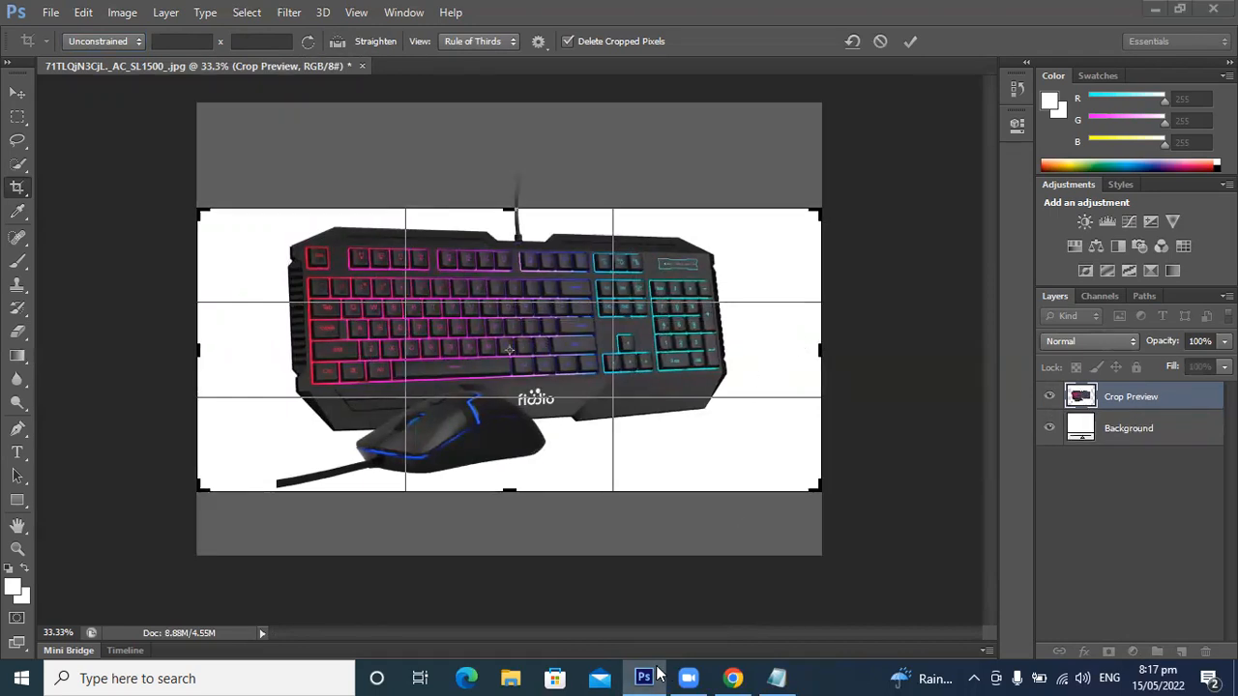